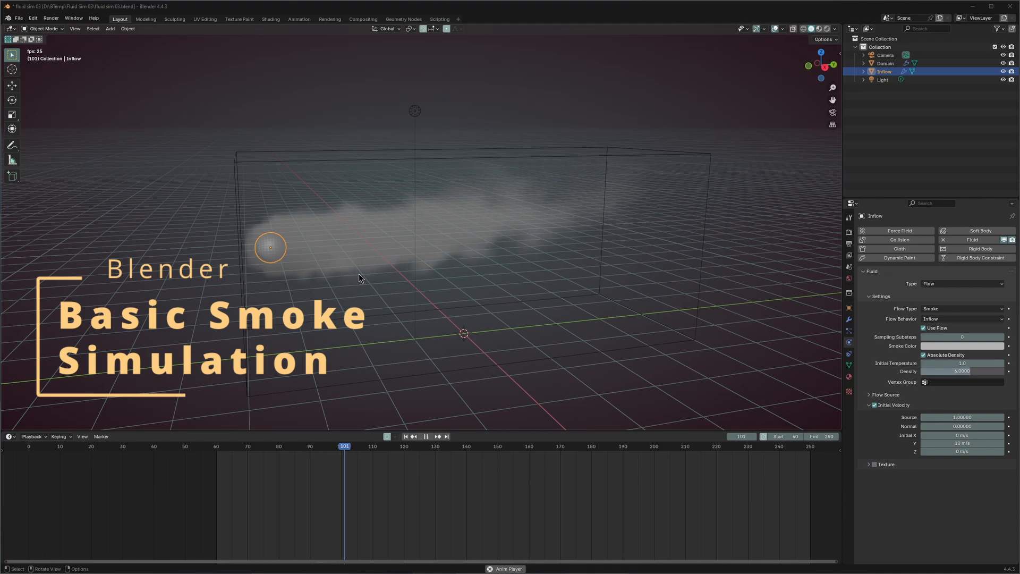
- Orbit the finished smoke preview to a lower viewing angle
{"action": "middle_click_drag", "start_coordinate": [532, 253], "coordinate": [536, 240]}
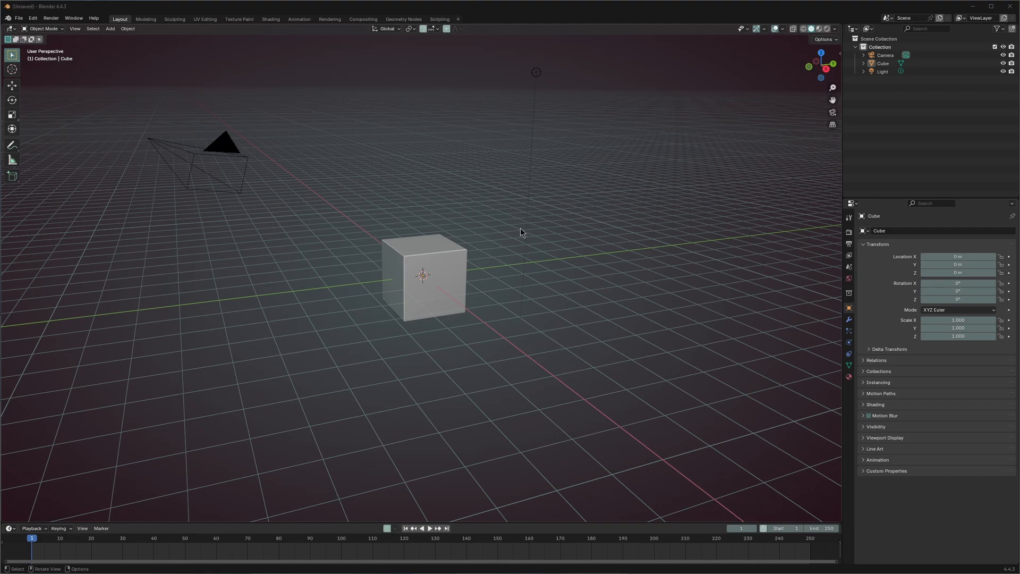
- Raise the default cube 1 m on Z and scale it to 2.332 along X and Y
{"action": "left_click", "coordinate": [448, 306]}
{"action": "middle_click_drag", "start_coordinate": [449, 278], "coordinate": [459, 326]}
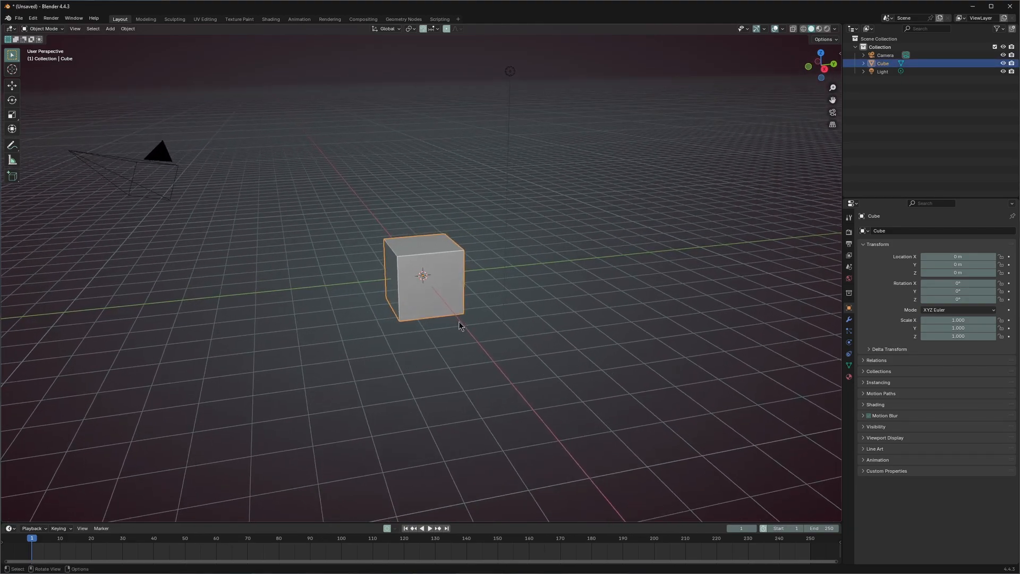
{"action": "key", "text": "g"}
{"action": "key", "text": "z"}
{"action": "key", "text": "1"}
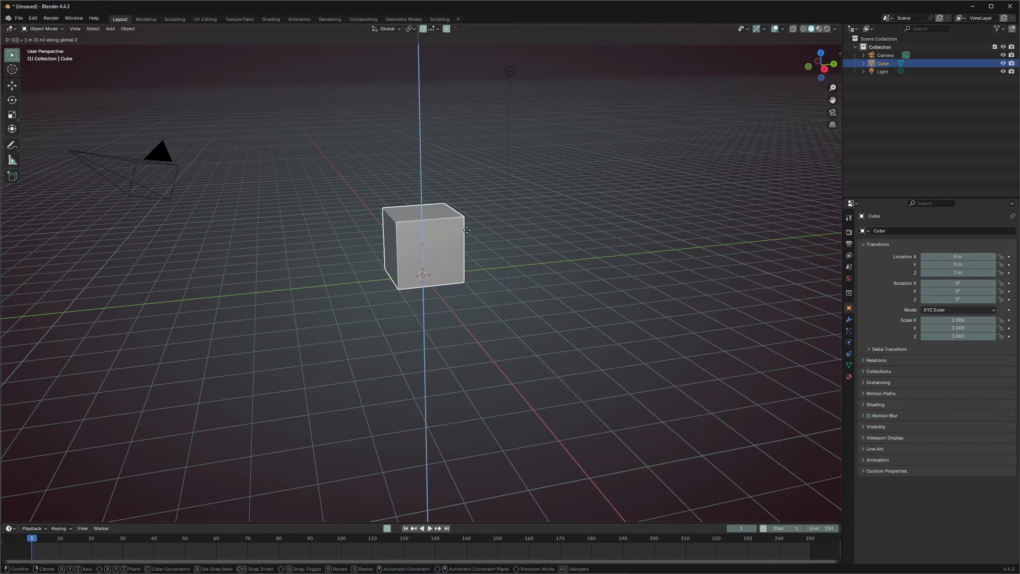
{"action": "key", "text": "Return"}
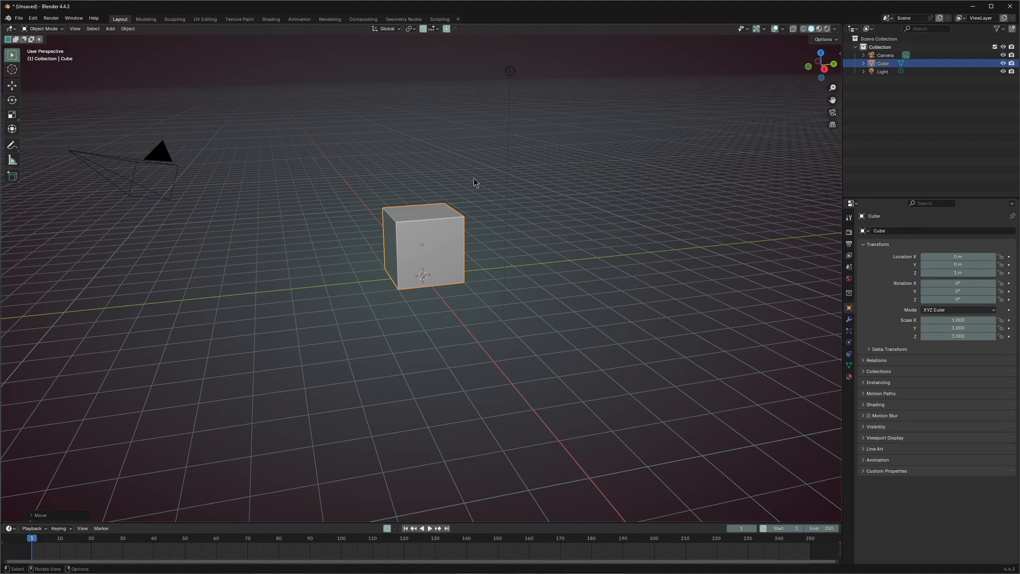
{"action": "middle_click_drag", "start_coordinate": [471, 210], "coordinate": [436, 228]}
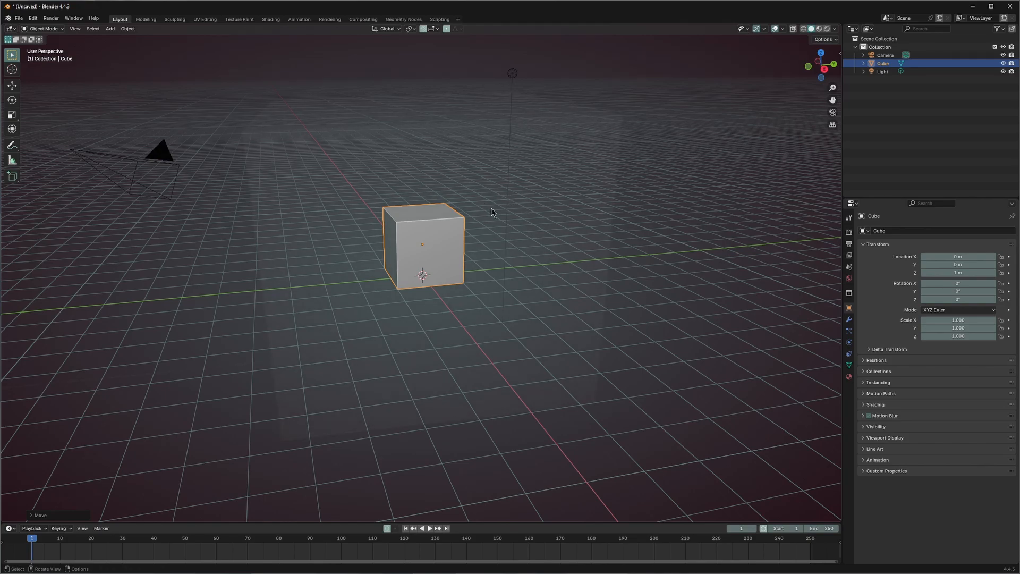
{"action": "middle_click_drag", "start_coordinate": [443, 330], "coordinate": [442, 291]}
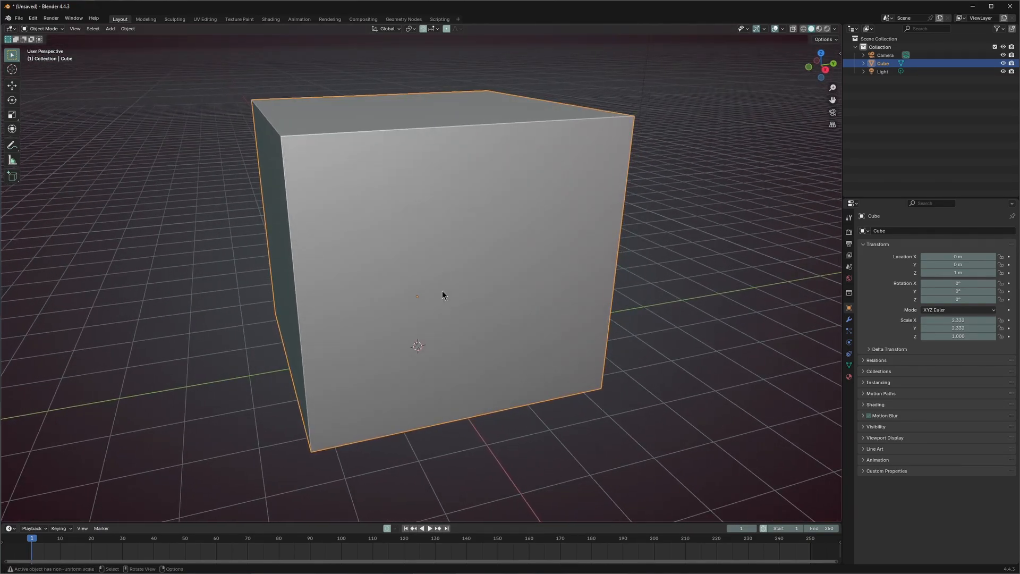
- Add a UV sphere at the center of the cube
{"action": "key", "text": "shift+a"}
{"action": "mouse_move", "coordinate": [432, 273]}
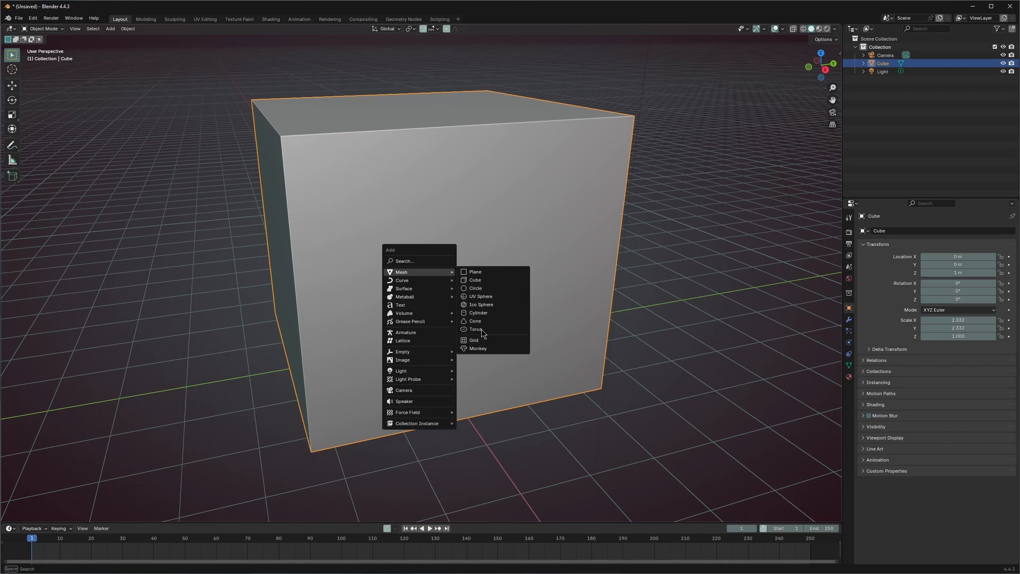
{"action": "left_click", "coordinate": [482, 297]}
{"action": "middle_click_drag", "start_coordinate": [498, 319], "coordinate": [511, 291]}
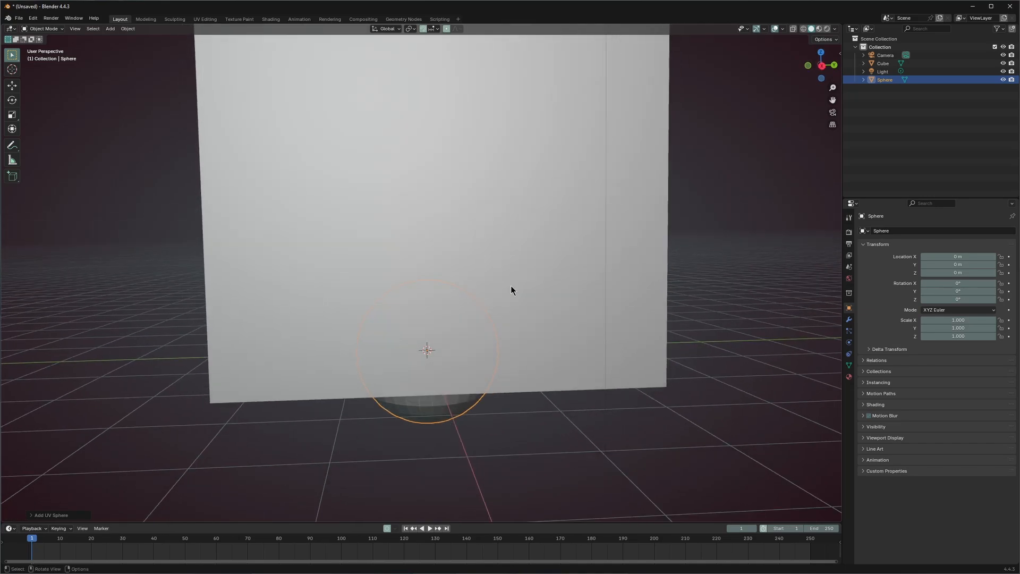
- Lift the sphere to about 0.9 m on Z and shrink it to scale 0.285
{"action": "key", "text": "g"}
{"action": "key", "text": "z"}
{"action": "left_click", "coordinate": [513, 244]}
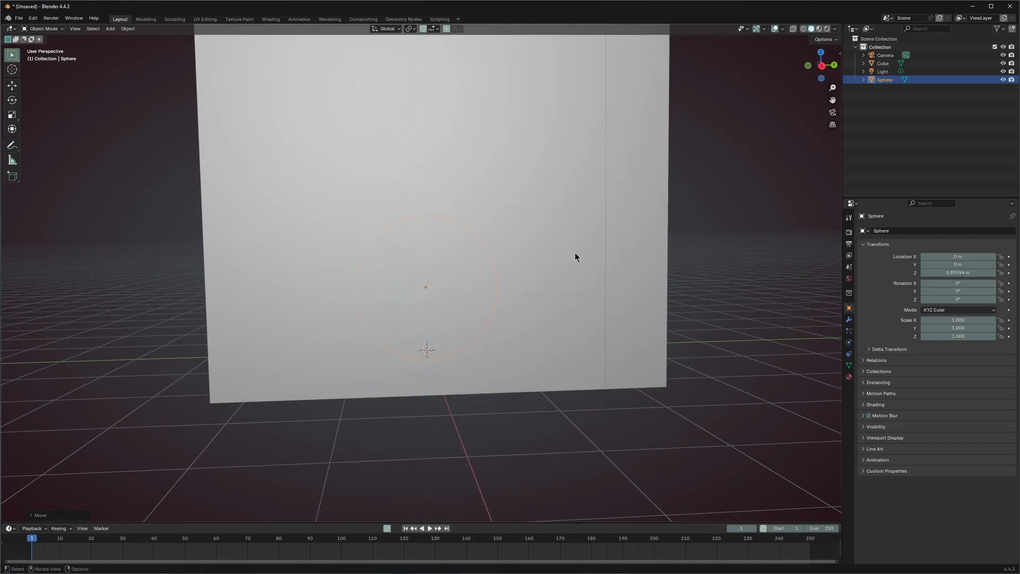
{"action": "key", "text": "s"}
{"action": "left_click", "coordinate": [492, 265]}
{"action": "middle_click_drag", "start_coordinate": [492, 265], "coordinate": [344, 302]}
{"action": "scroll", "coordinate": [420, 294], "scroll_direction": "down", "scroll_amount": 5}
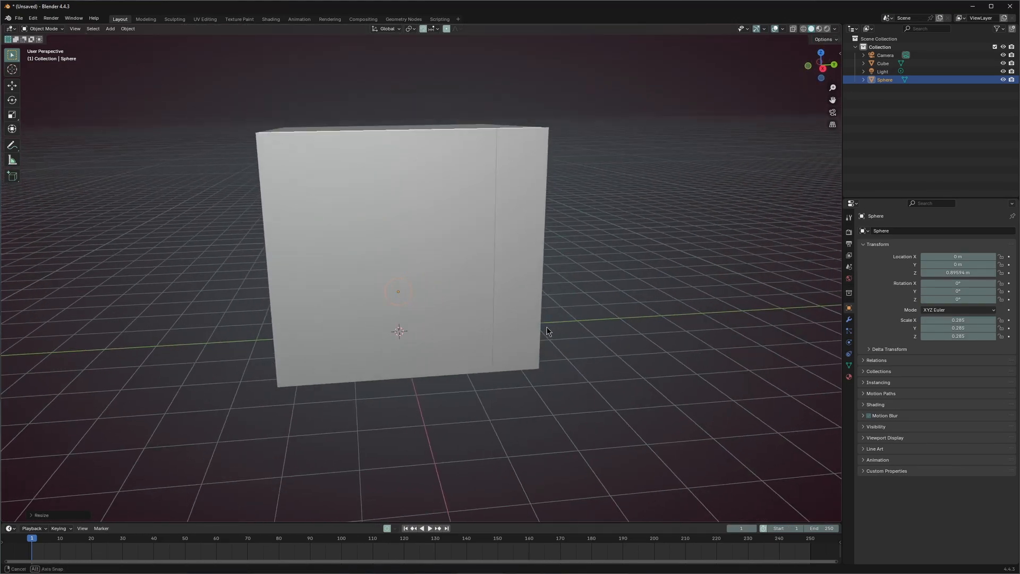
{"action": "middle_click_drag", "start_coordinate": [419, 294], "coordinate": [572, 331]}
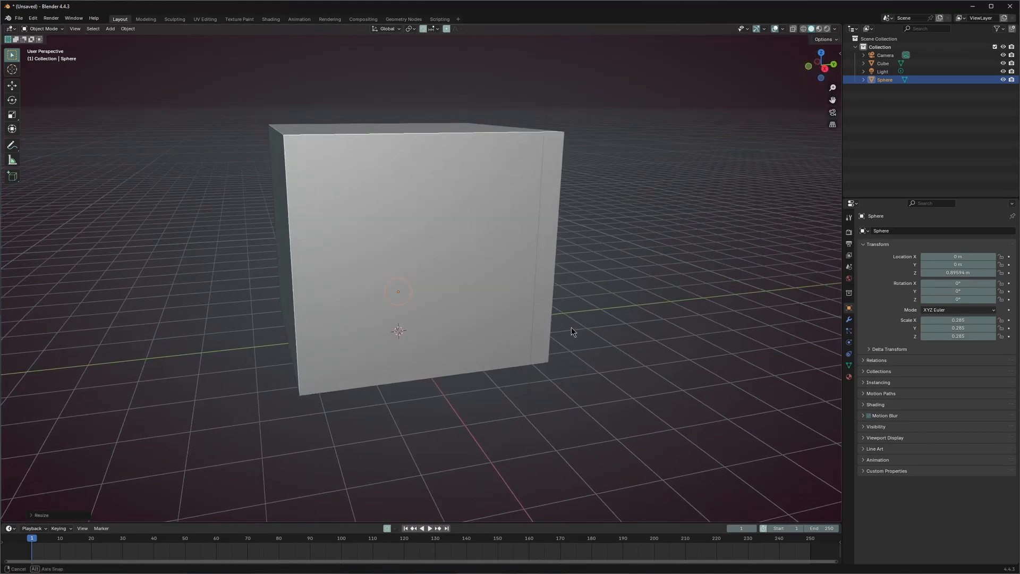
{"action": "left_click", "coordinate": [602, 255]}
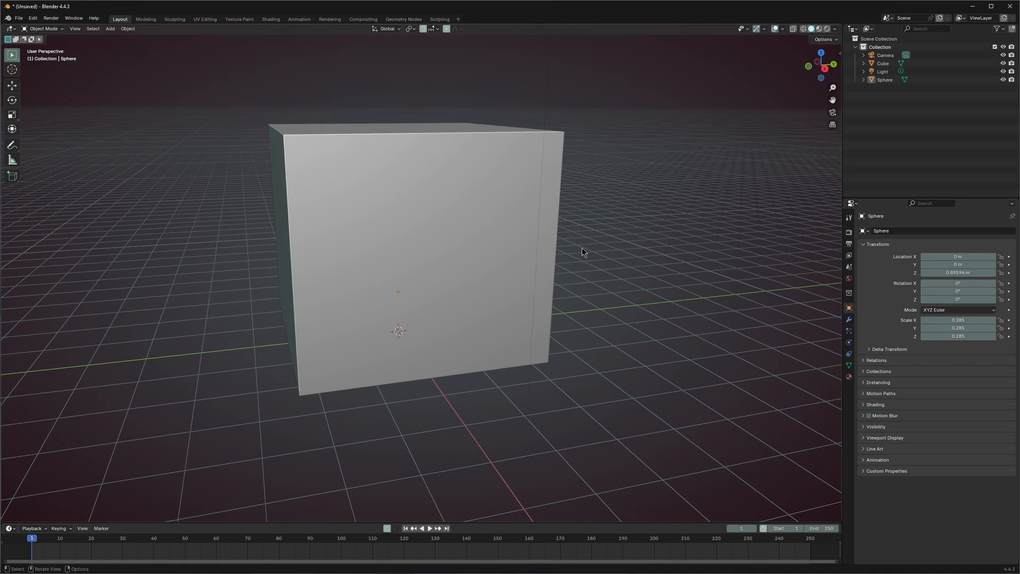
- Add Fluid physics to the cube and set its type to Domain
{"action": "left_click", "coordinate": [849, 342]}
{"action": "left_click", "coordinate": [525, 227]}
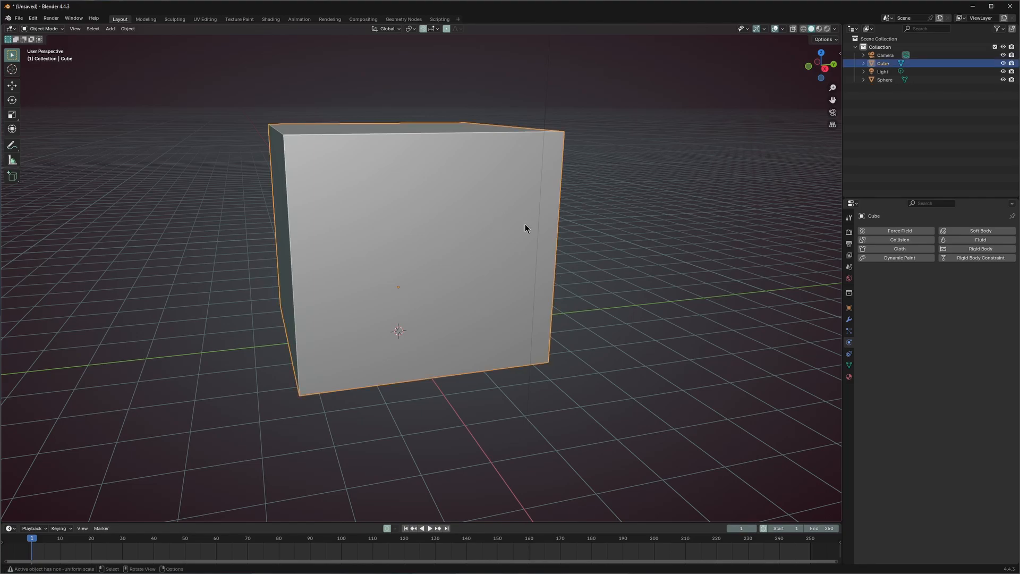
{"action": "left_click", "coordinate": [975, 242]}
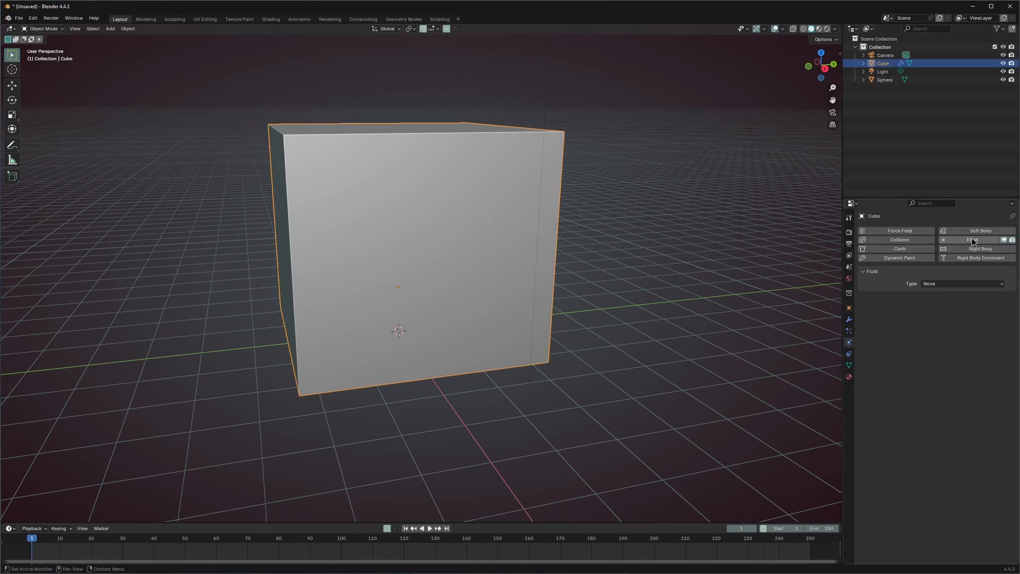
{"action": "left_click", "coordinate": [942, 286]}
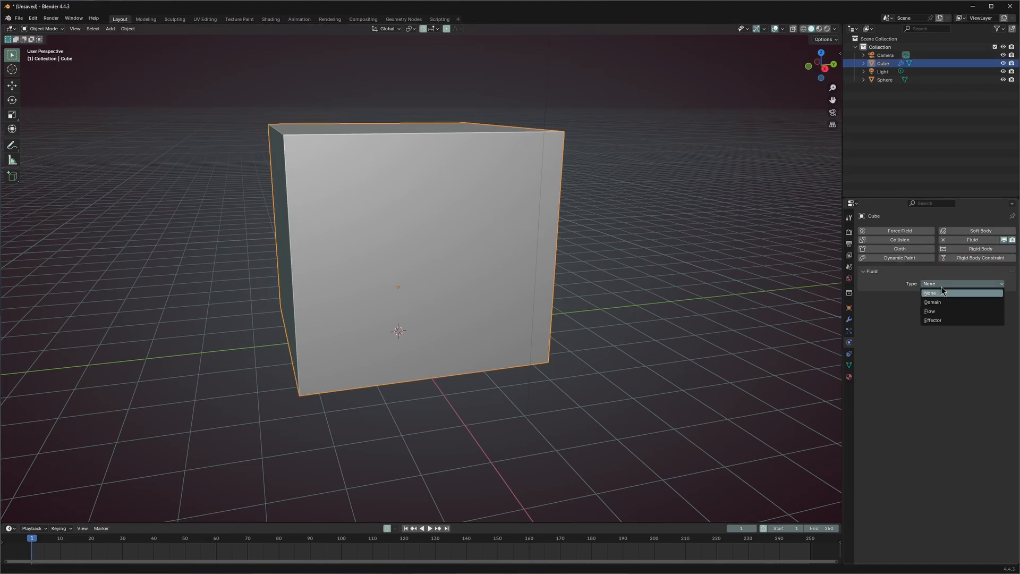
{"action": "left_click", "coordinate": [932, 303]}
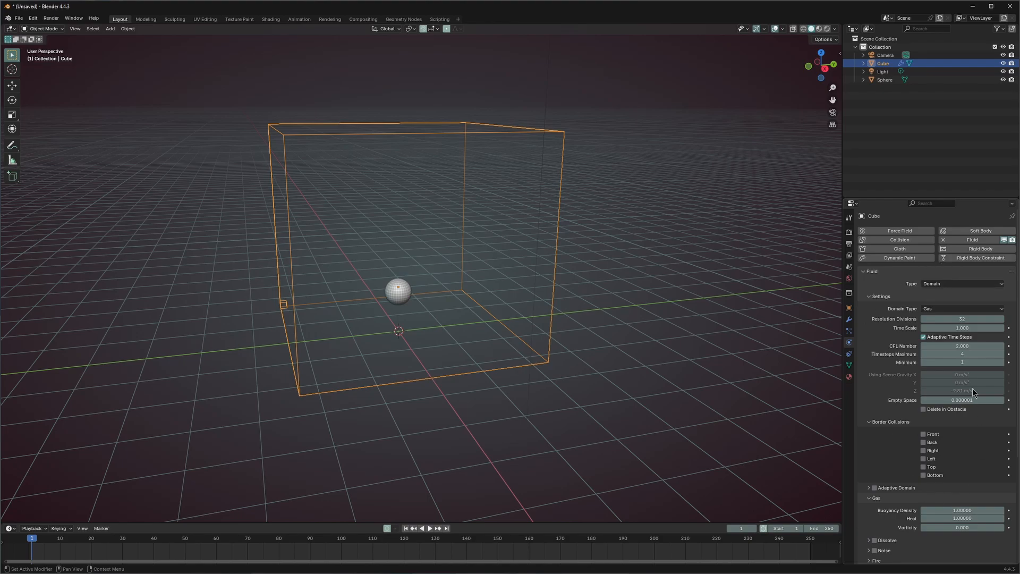
{"action": "scroll", "coordinate": [974, 393], "scroll_direction": "down", "scroll_amount": 6}
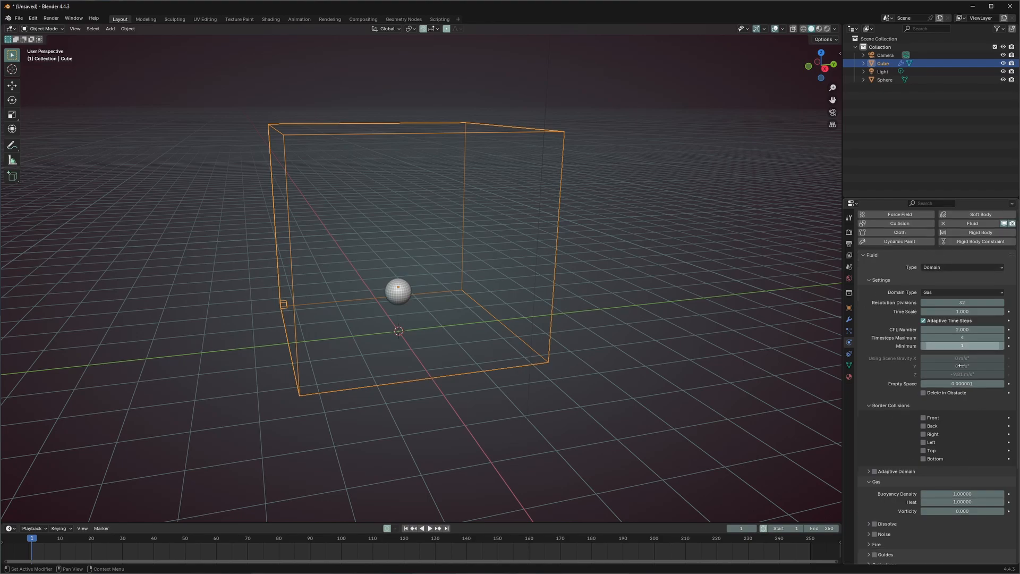
- Add Fluid physics to the sphere and set its type to Flow
{"action": "left_click", "coordinate": [401, 290]}
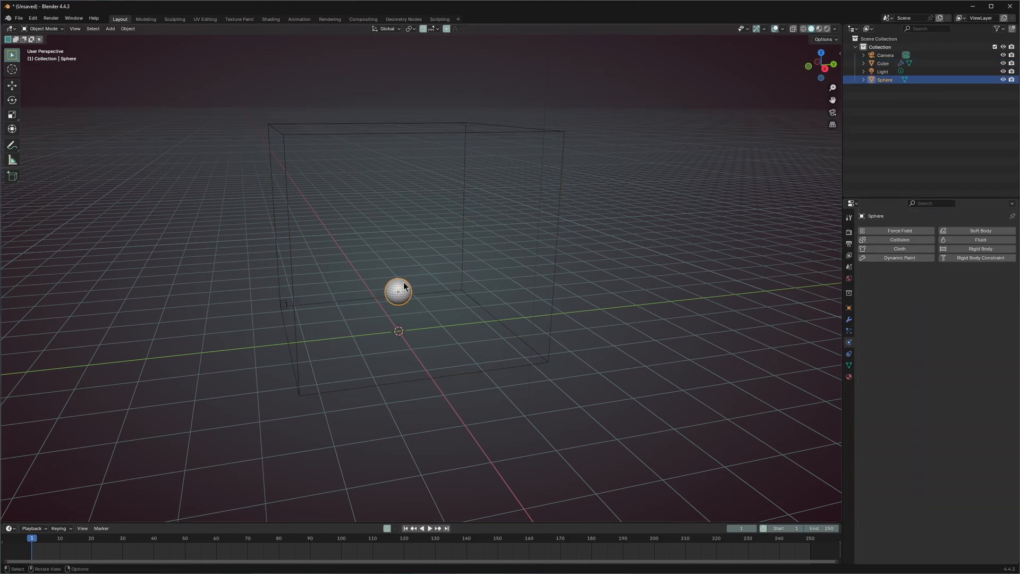
{"action": "left_click", "coordinate": [970, 241]}
{"action": "left_click", "coordinate": [938, 285]}
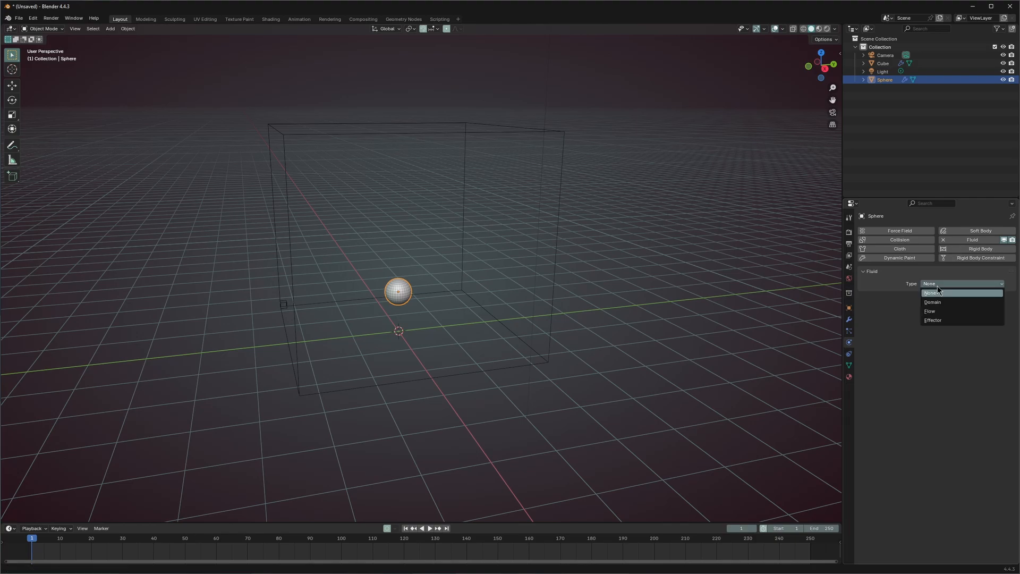
{"action": "left_click", "coordinate": [933, 312]}
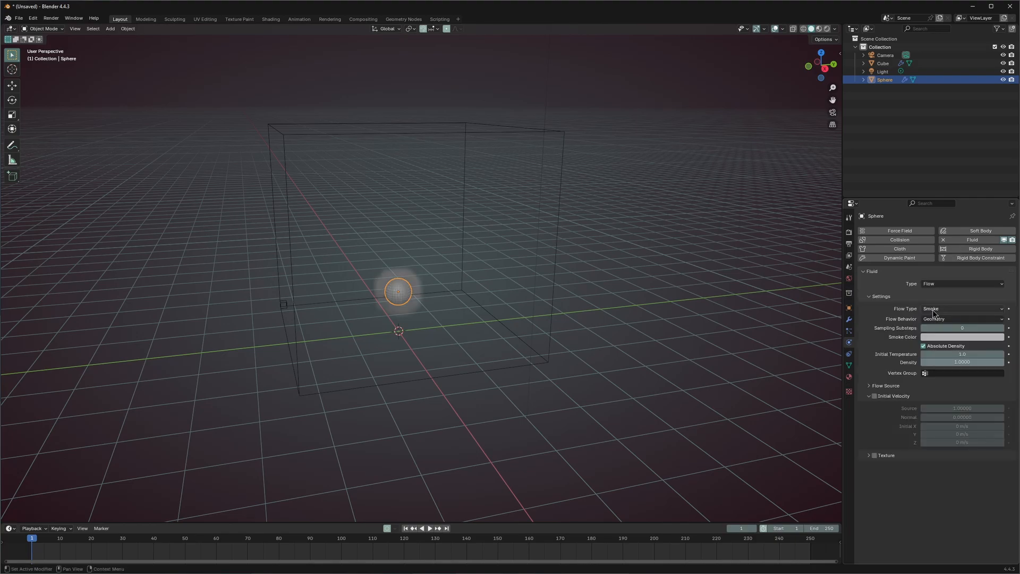
{"action": "scroll", "coordinate": [399, 333], "scroll_direction": "up", "scroll_amount": 5}
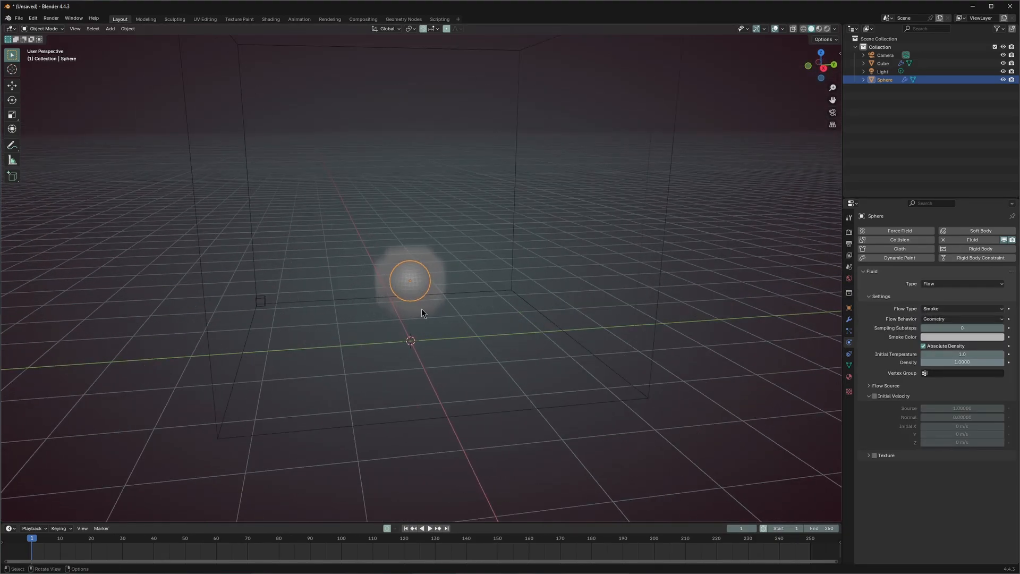
{"action": "left_click_drag", "start_coordinate": [422, 523], "coordinate": [423, 432]}
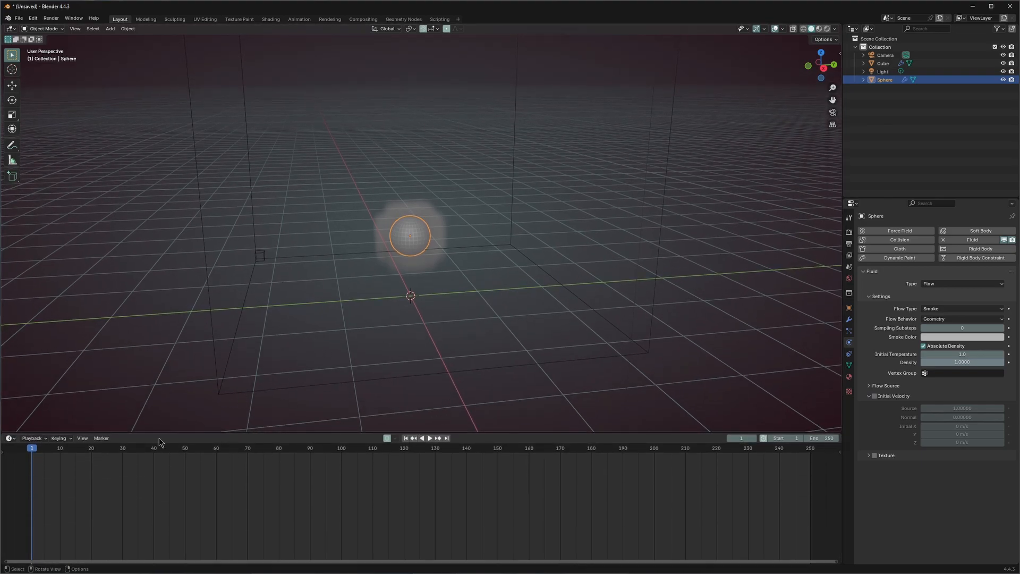
- Play the simulation to frame 249, watching smoke gather along the domain's top
{"action": "key", "text": "space"}
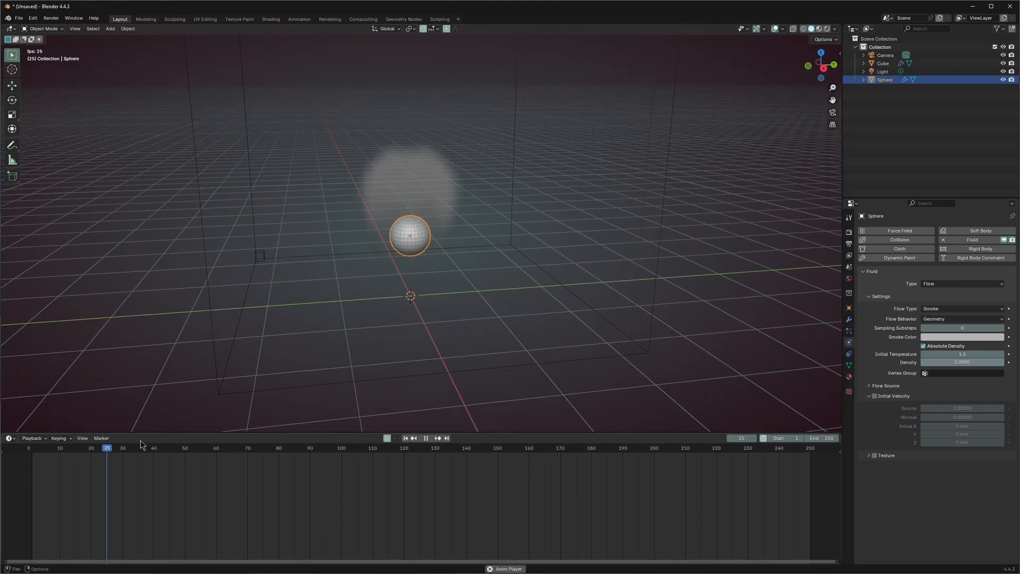
{"action": "scroll", "coordinate": [455, 260], "scroll_direction": "down", "scroll_amount": 3}
{"action": "middle_click_drag", "start_coordinate": [454, 260], "coordinate": [448, 257]}
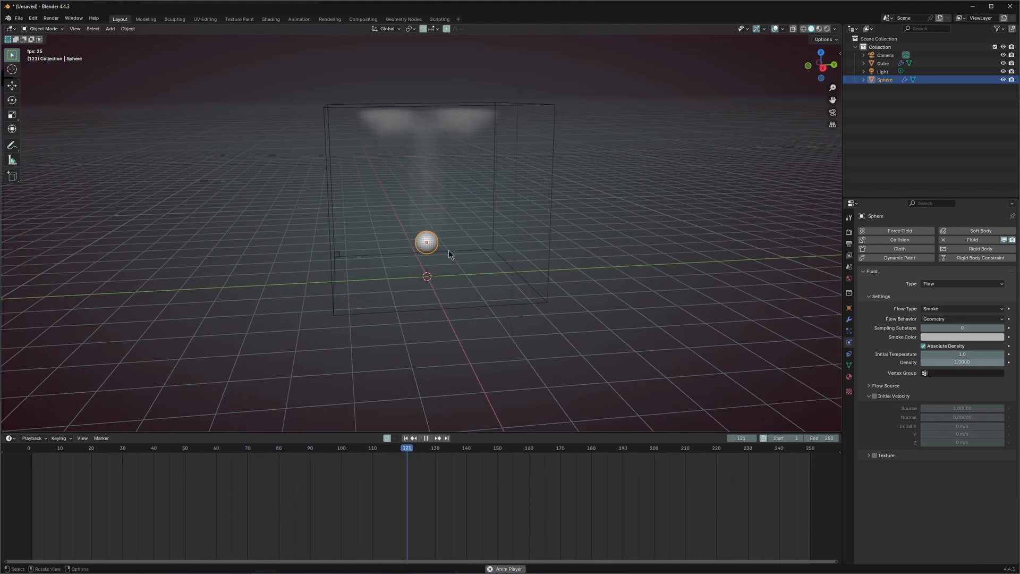
{"action": "mouse_move", "coordinate": [424, 224]}
{"action": "middle_mouse_down"}
{"action": "mouse_move", "coordinate": [416, 219]}
{"action": "mouse_move", "coordinate": [524, 239]}
{"action": "mouse_move", "coordinate": [406, 212]}
{"action": "mouse_move", "coordinate": [425, 234]}
{"action": "middle_mouse_up"}
{"action": "key", "text": "space"}
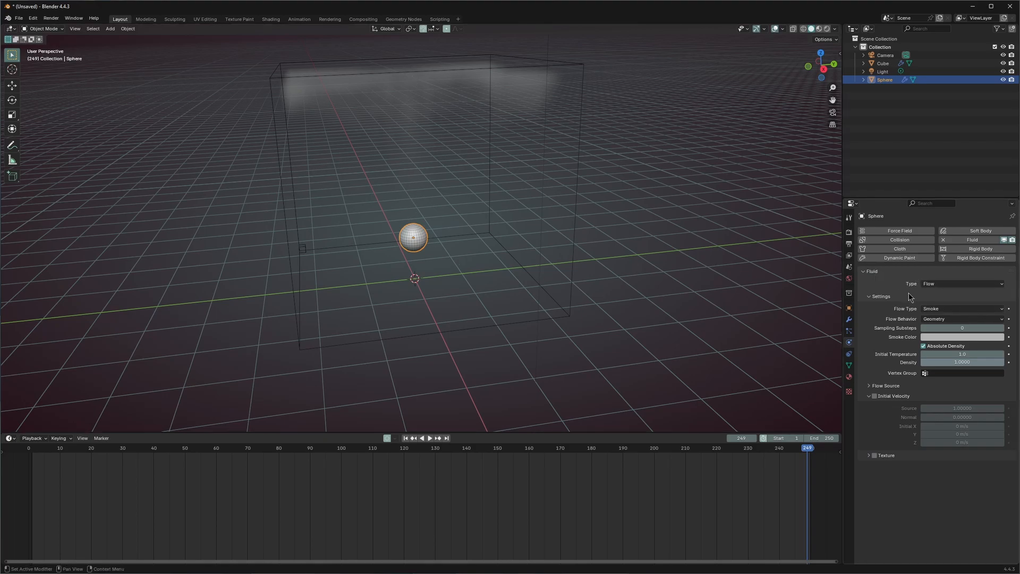
- Change the sphere's Flow Behavior from Geometry to Inflow
{"action": "left_click", "coordinate": [939, 319]}
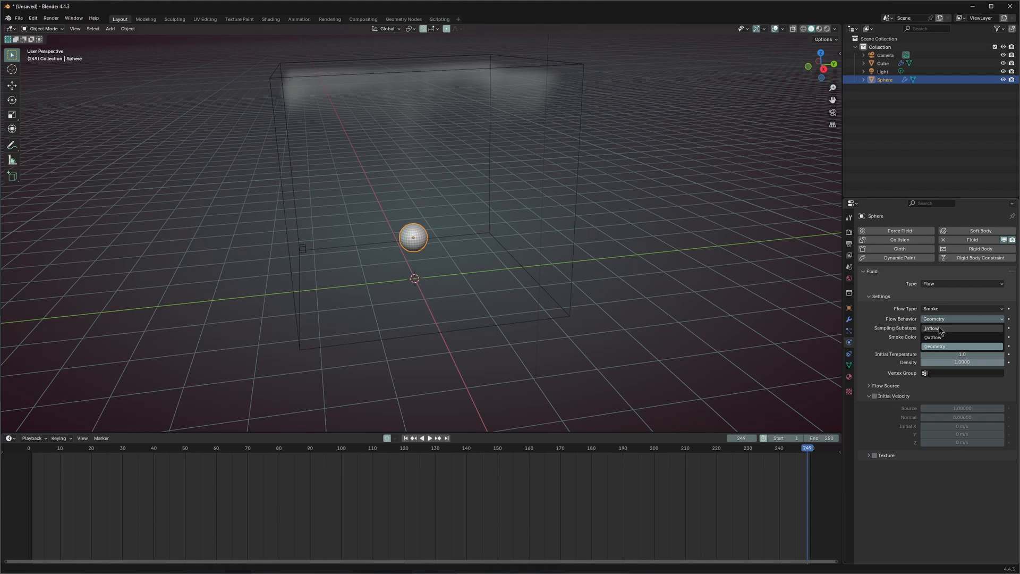
{"action": "left_click", "coordinate": [939, 330]}
{"action": "left_click", "coordinate": [418, 373]}
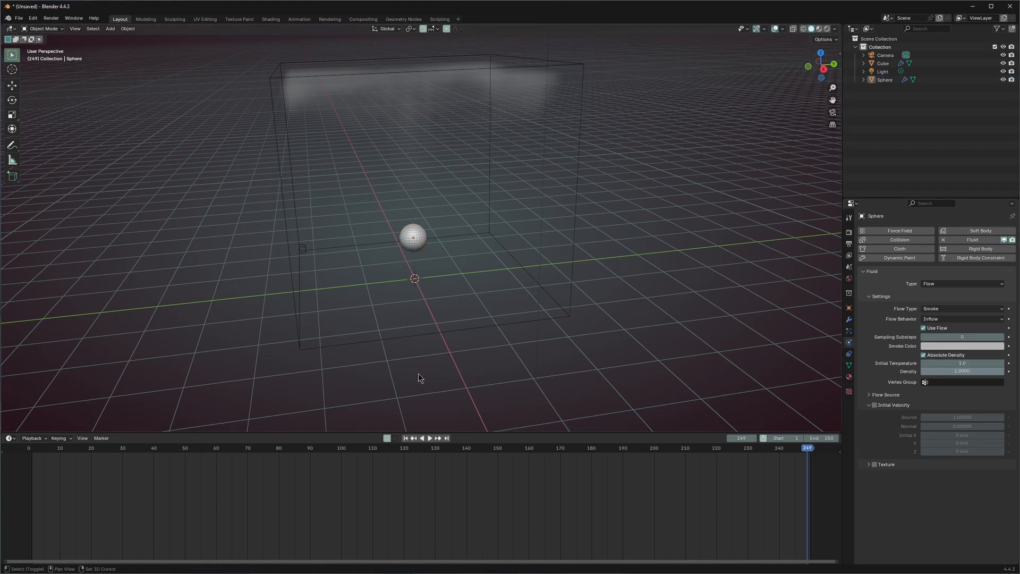
- Replay the Inflow simulation from frame 1 and watch the smoke column rise
{"action": "left_click", "coordinate": [412, 453]}
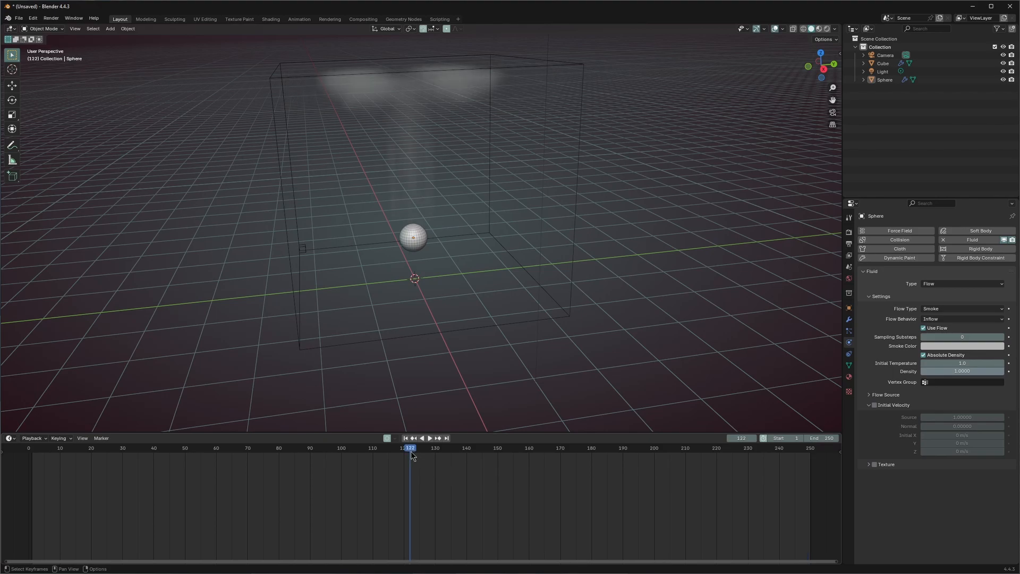
{"action": "key", "text": "space"}
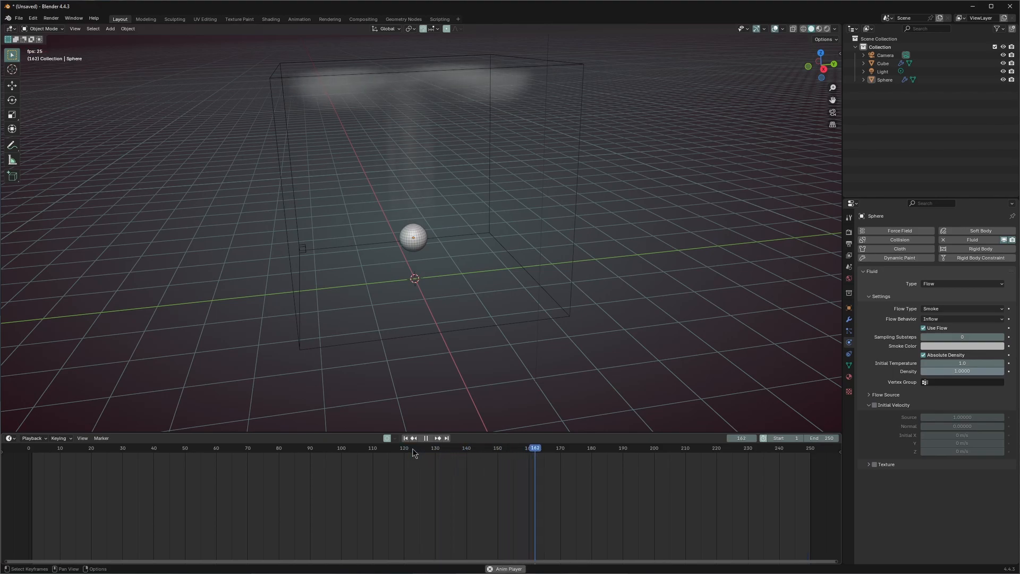
{"action": "key", "text": "space"}
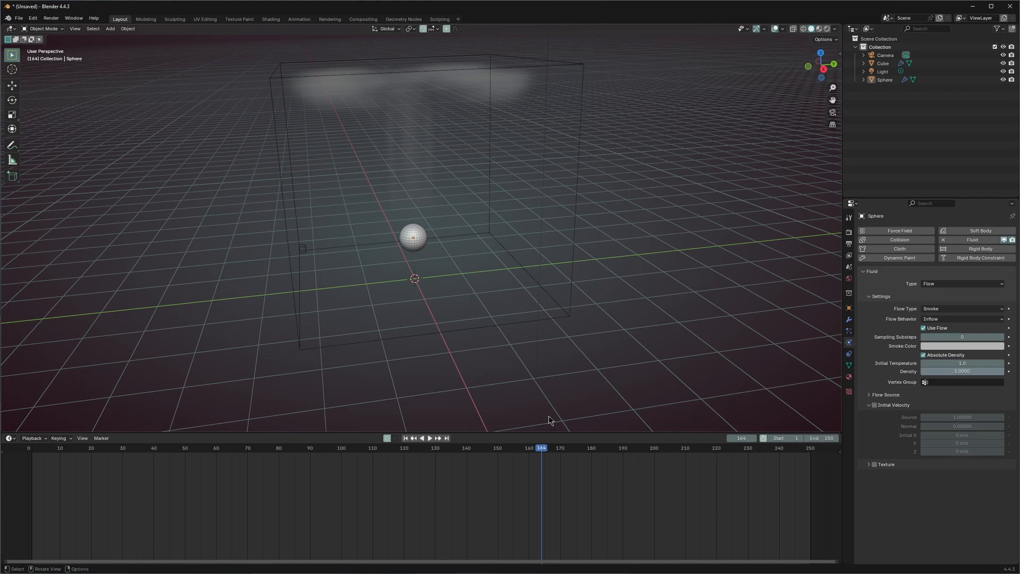
{"action": "key", "text": "shift+Left"}
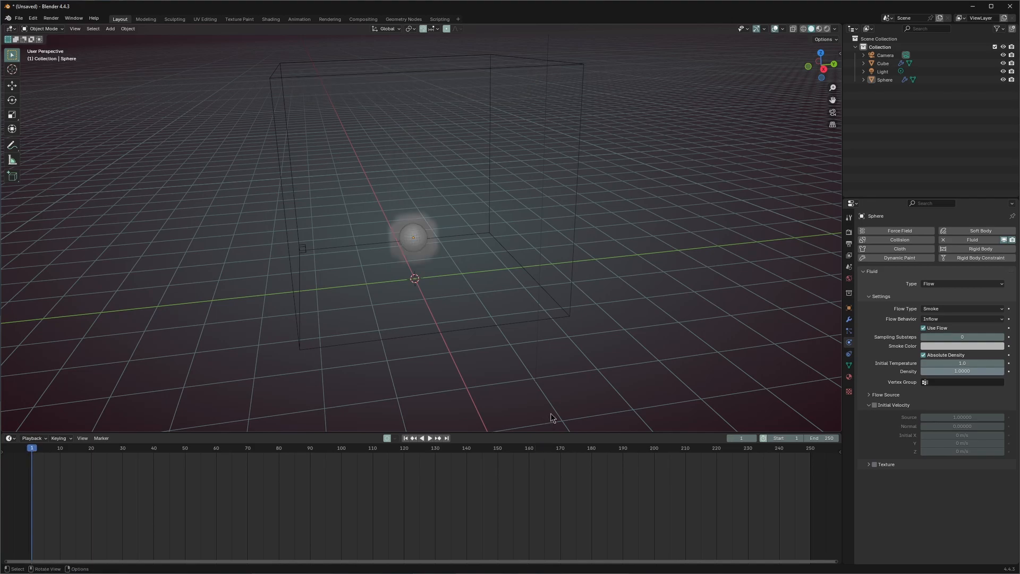
{"action": "key", "text": "space"}
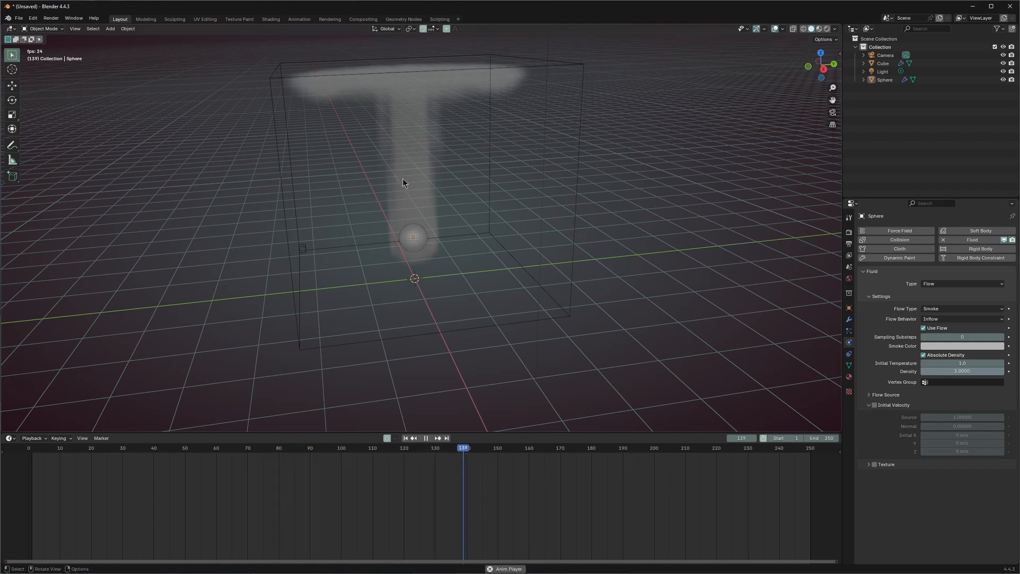
{"action": "middle_click_drag", "start_coordinate": [404, 222], "coordinate": [412, 243]}
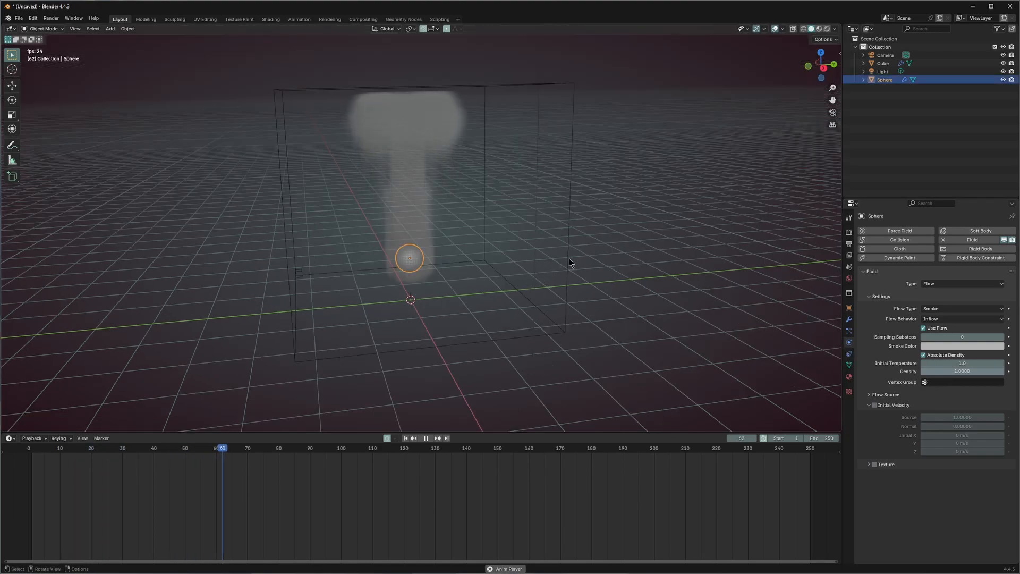
- Select the cube domain, switch its type briefly to Liquid, then back to Gas
{"action": "left_click", "coordinate": [568, 260]}
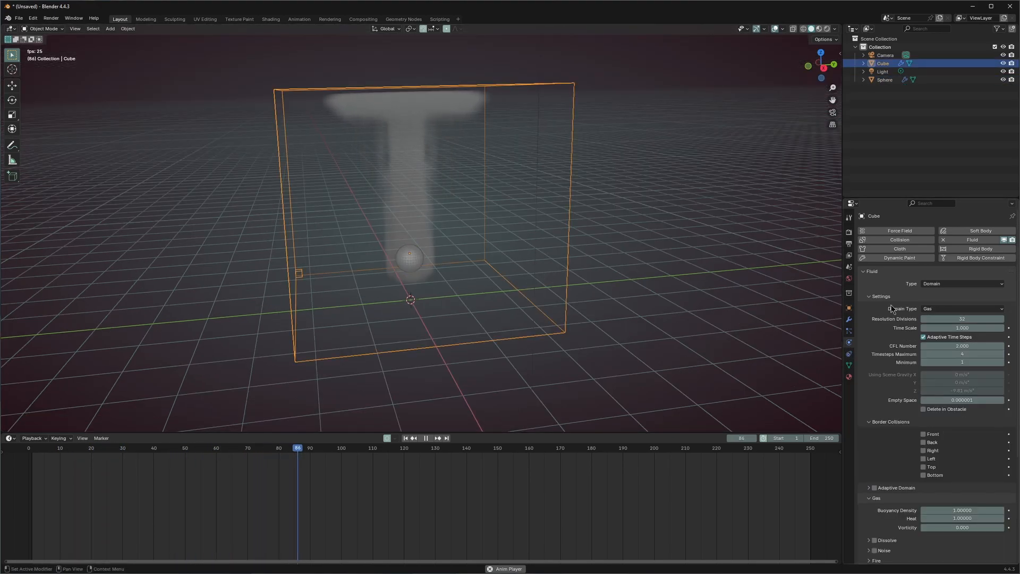
{"action": "left_click", "coordinate": [941, 309]}
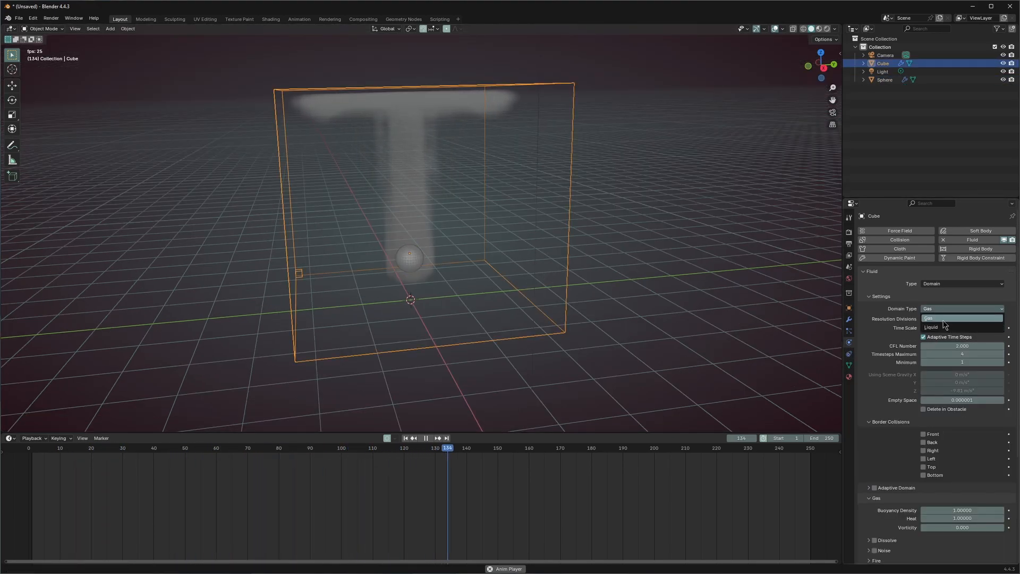
{"action": "left_click", "coordinate": [935, 318]}
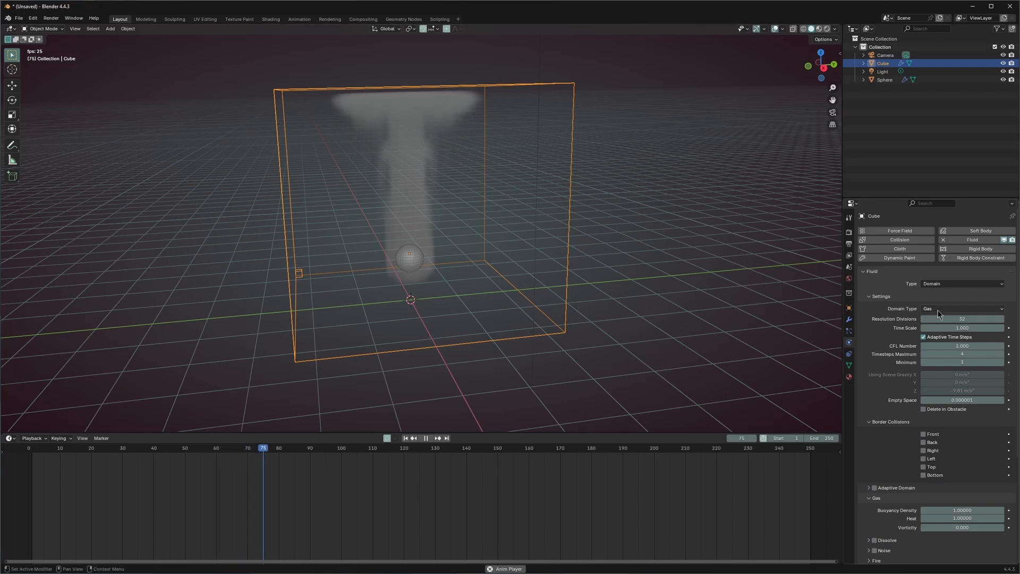
{"action": "left_click", "coordinate": [956, 309]}
{"action": "left_click", "coordinate": [943, 328]}
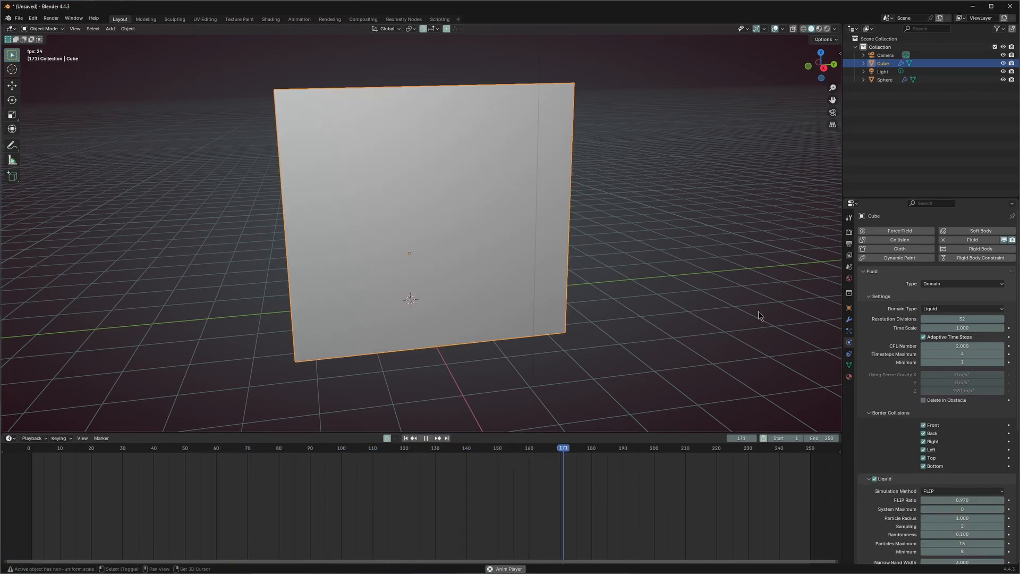
{"action": "left_click", "coordinate": [962, 309]}
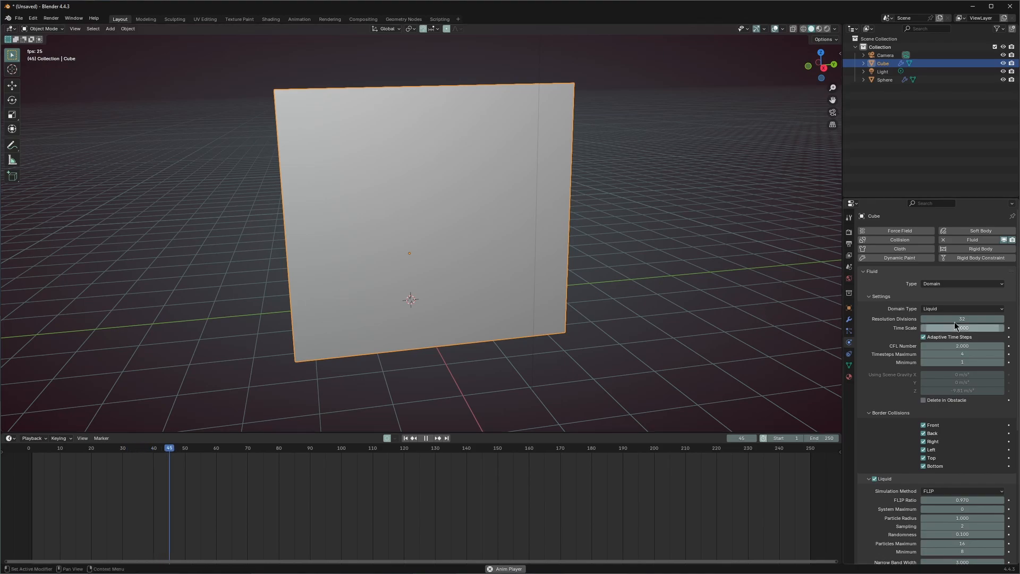
{"action": "left_click", "coordinate": [943, 319]}
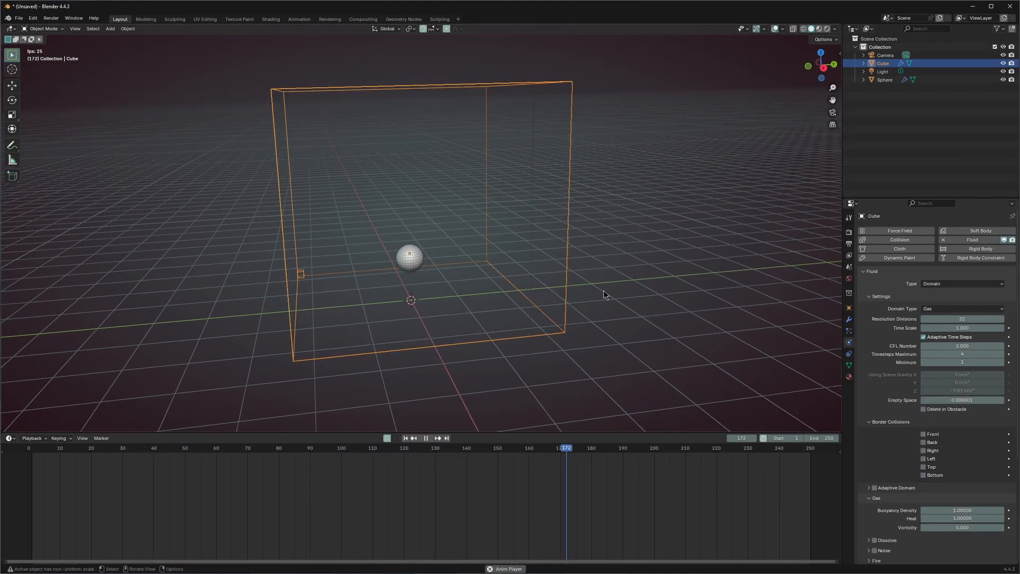
{"action": "key", "text": "shift+Left"}
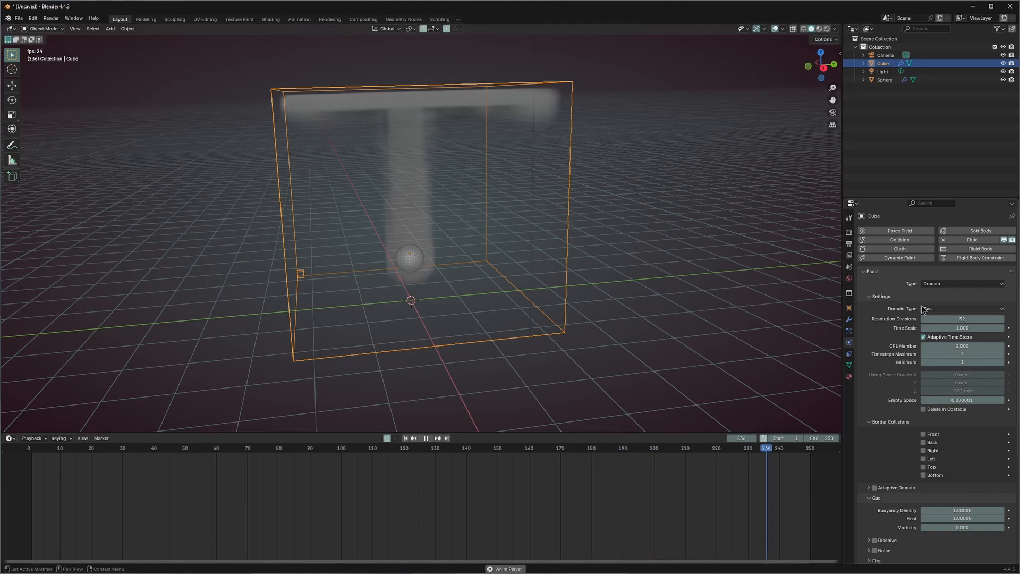
{"action": "scroll", "coordinate": [888, 369], "scroll_direction": "down", "scroll_amount": 7}
{"action": "scroll", "coordinate": [884, 370], "scroll_direction": "up", "scroll_amount": 6}
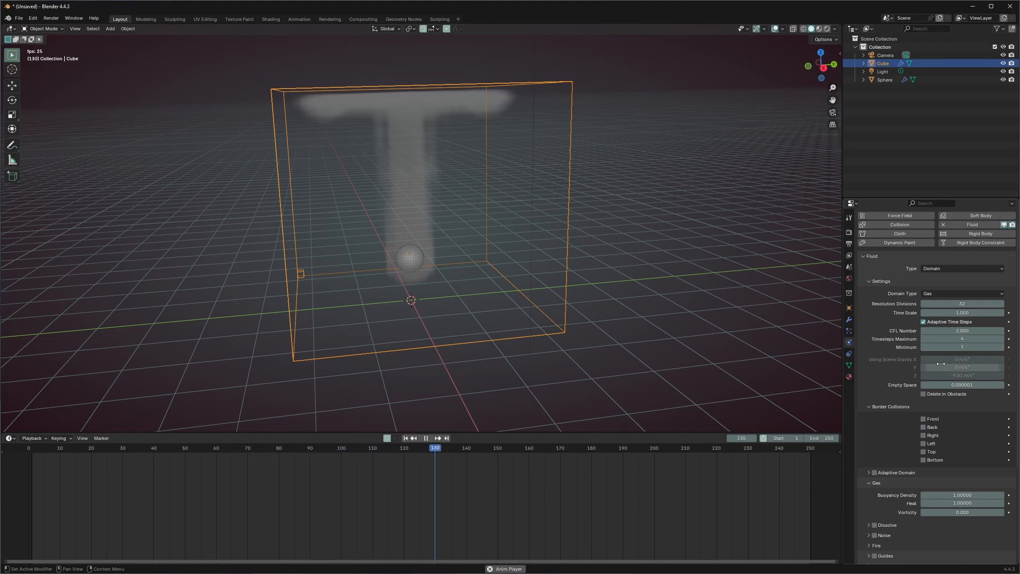
{"action": "scroll", "coordinate": [887, 341], "scroll_direction": "down", "scroll_amount": 6}
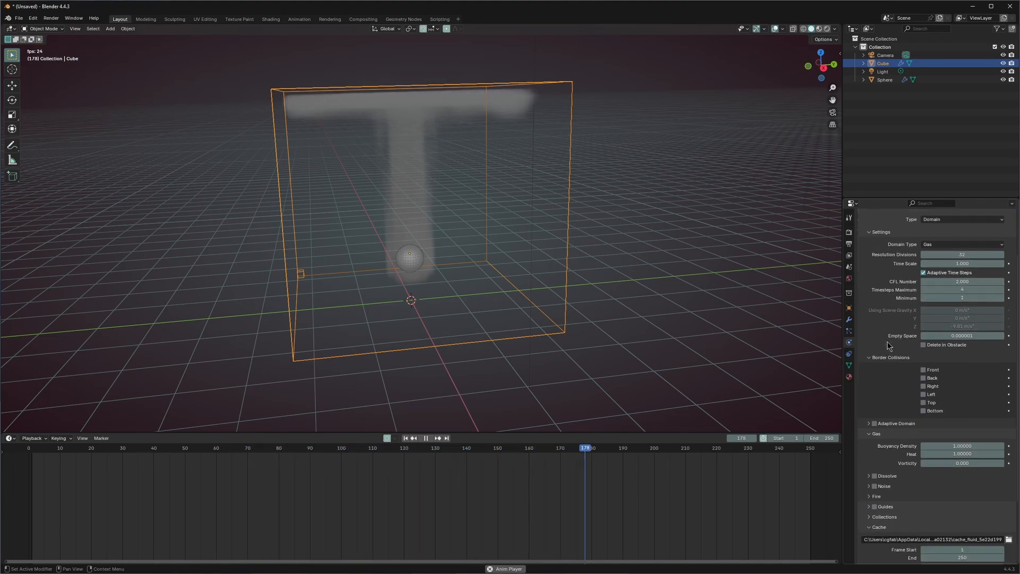
{"action": "left_click", "coordinate": [221, 446]}
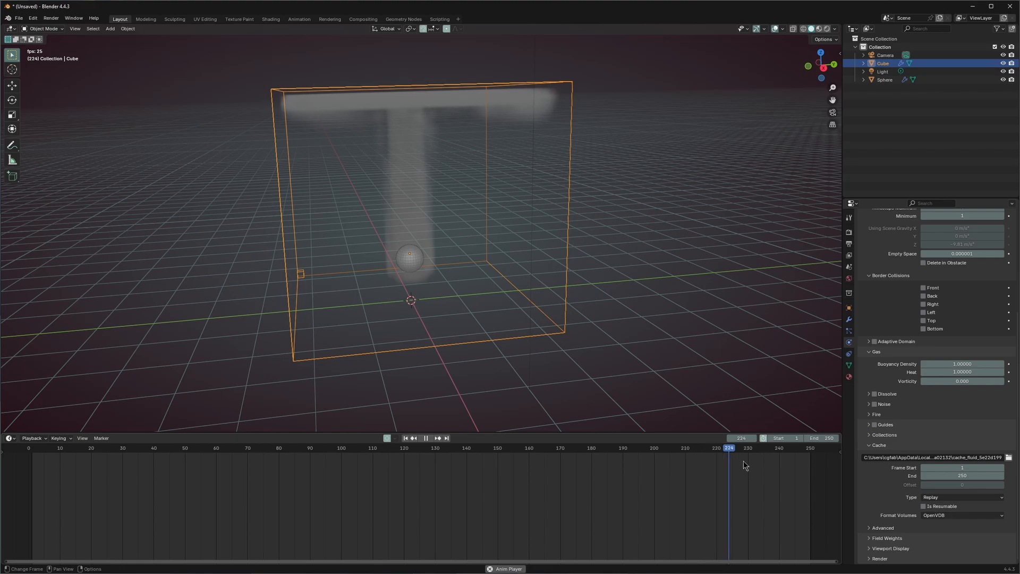
{"action": "scroll", "coordinate": [924, 337], "scroll_direction": "up", "scroll_amount": 7}
{"action": "left_click", "coordinate": [923, 337]}
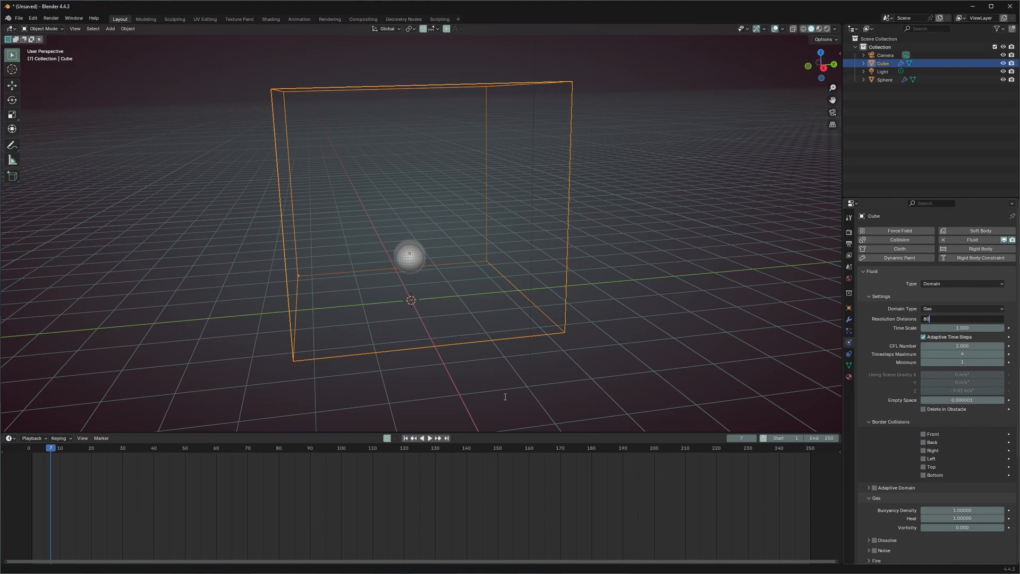
- Set the domain's Resolution Divisions to 80 and replay the smoke from frame 1
{"action": "left_click", "coordinate": [508, 398]}
{"action": "left_click", "coordinate": [515, 386]}
{"action": "key", "text": "shift+Left"}
{"action": "key", "text": "space"}
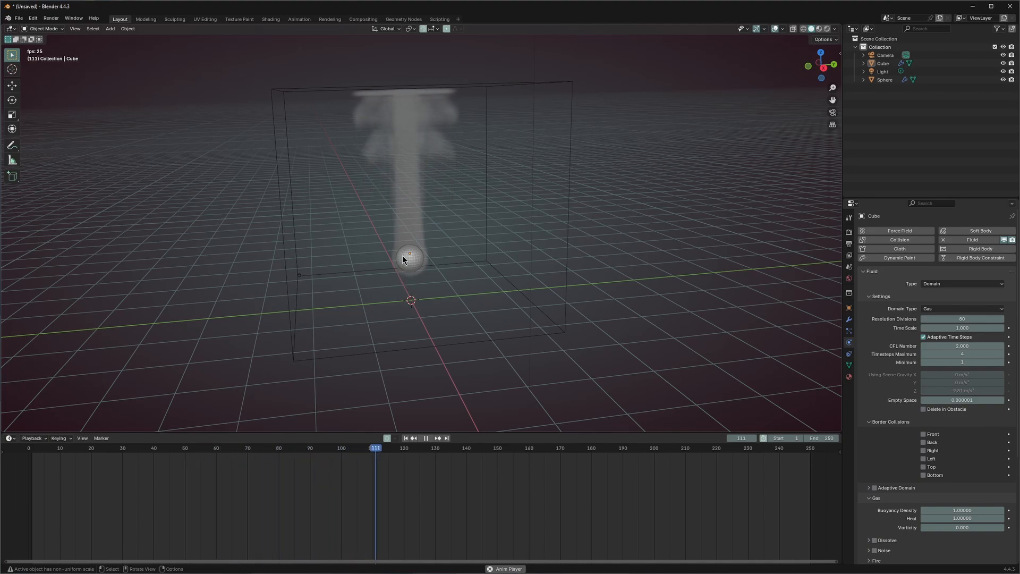
- Orbit around the smoke domain and scroll the Physics properties down to the Cache panel
{"action": "middle_click_drag", "start_coordinate": [468, 251], "coordinate": [447, 266]}
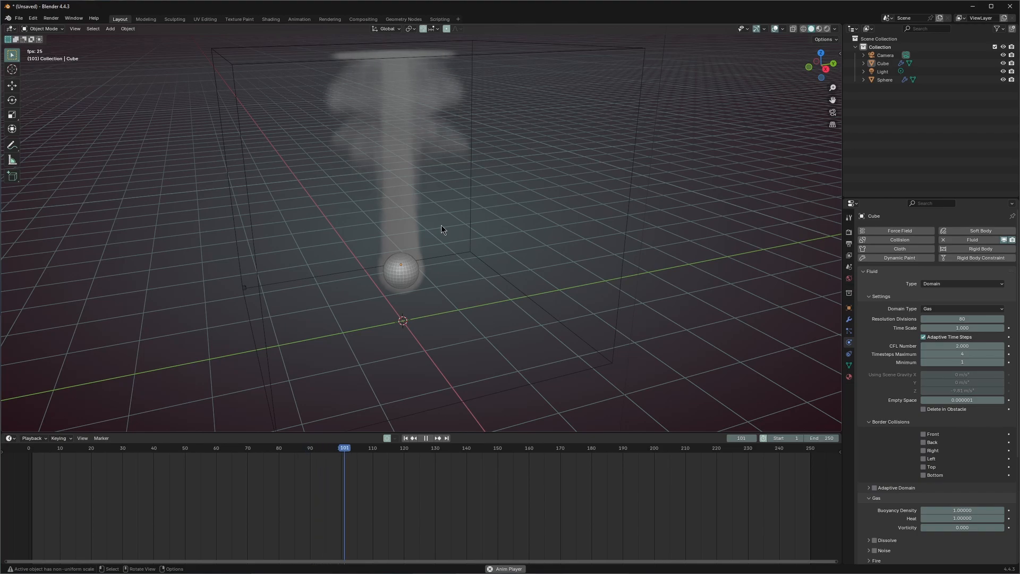
{"action": "scroll", "coordinate": [874, 366], "scroll_direction": "down", "scroll_amount": 6}
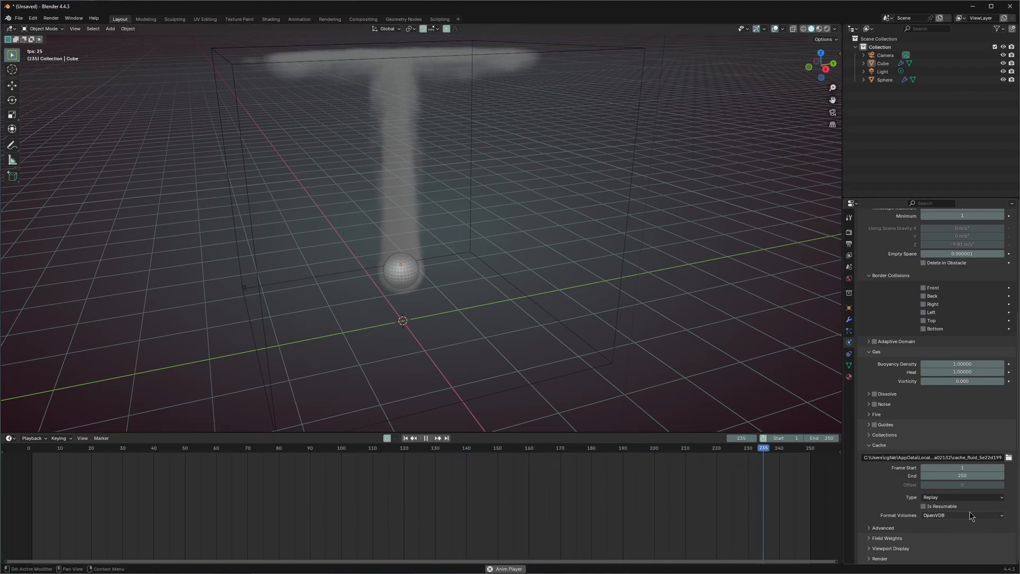
- Set the smoke domain's cache type to All and start Bake All for the whole simulation
{"action": "left_click", "coordinate": [955, 497]}
{"action": "left_click", "coordinate": [939, 523]}
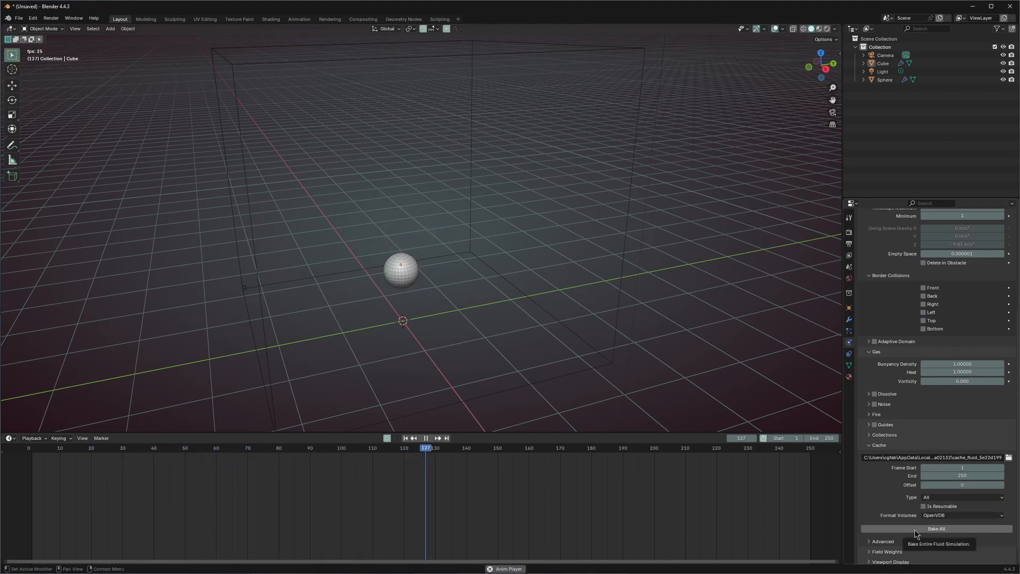
{"action": "left_click", "coordinate": [915, 529]}
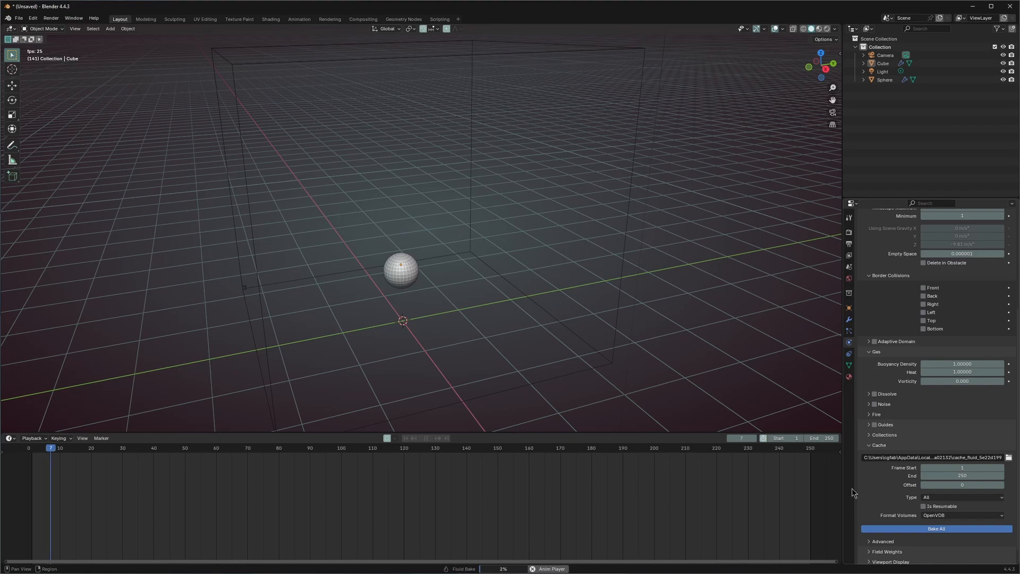